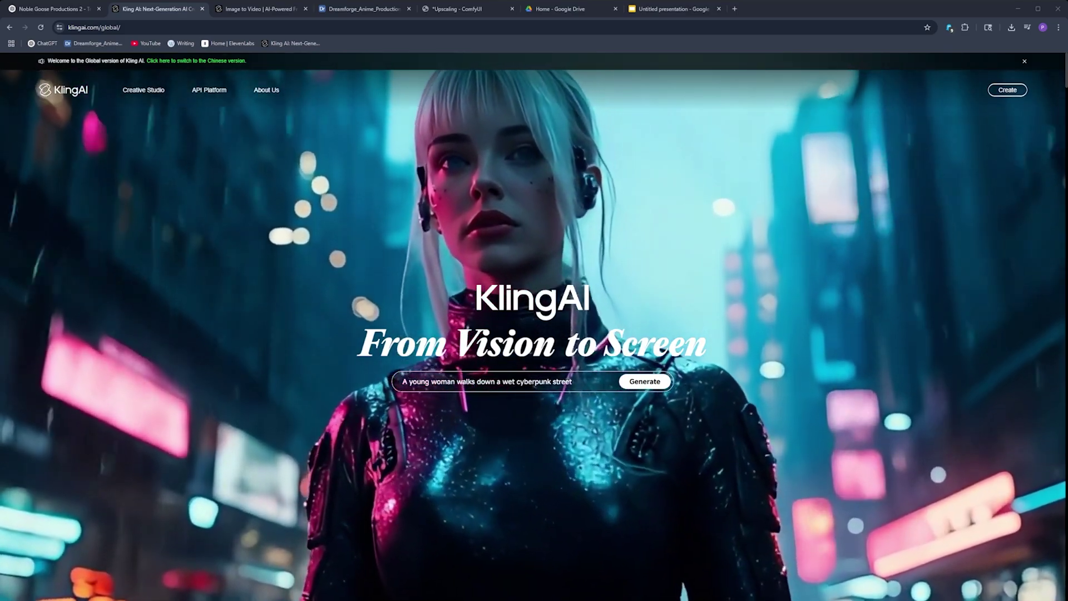
- Switch to the Airtable base to view the mask 3.png attachment of scene 219, and switch to the Google Slides presentation
key("ctrl+4")
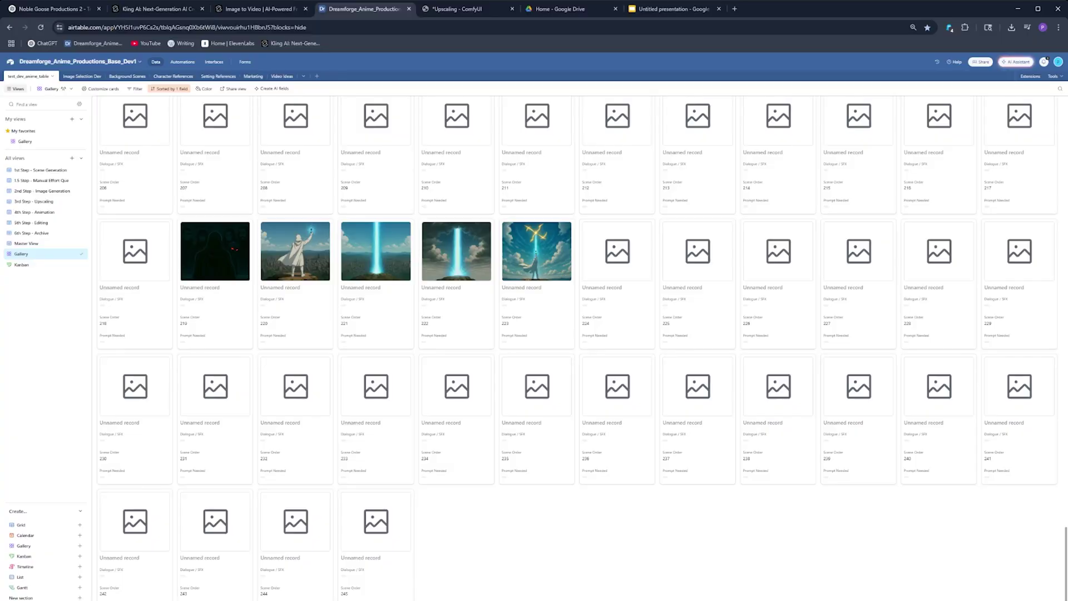
left_click(209, 245)
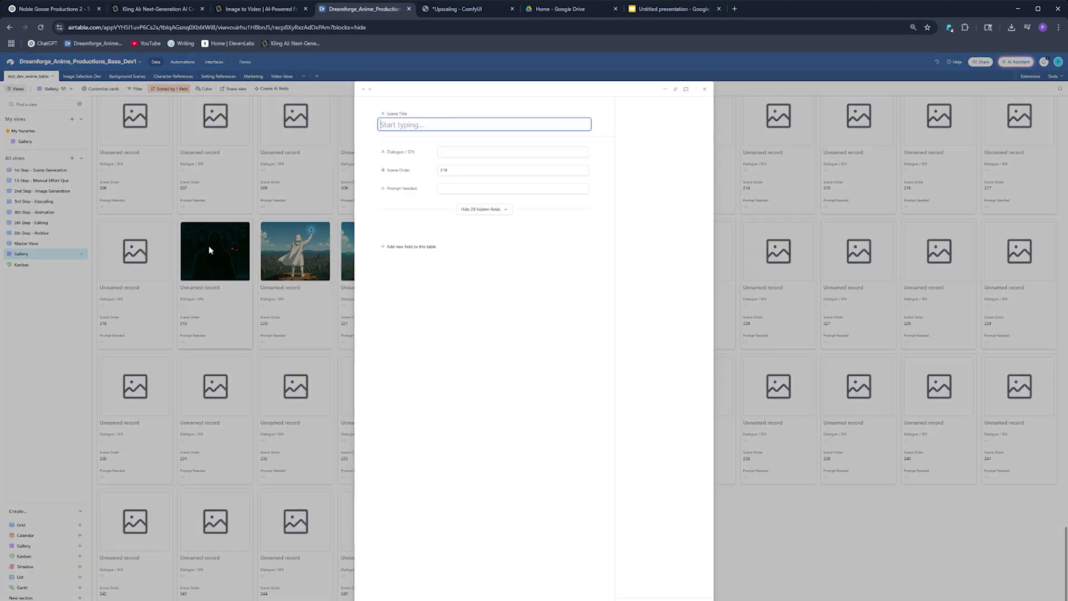
left_click(450, 399)
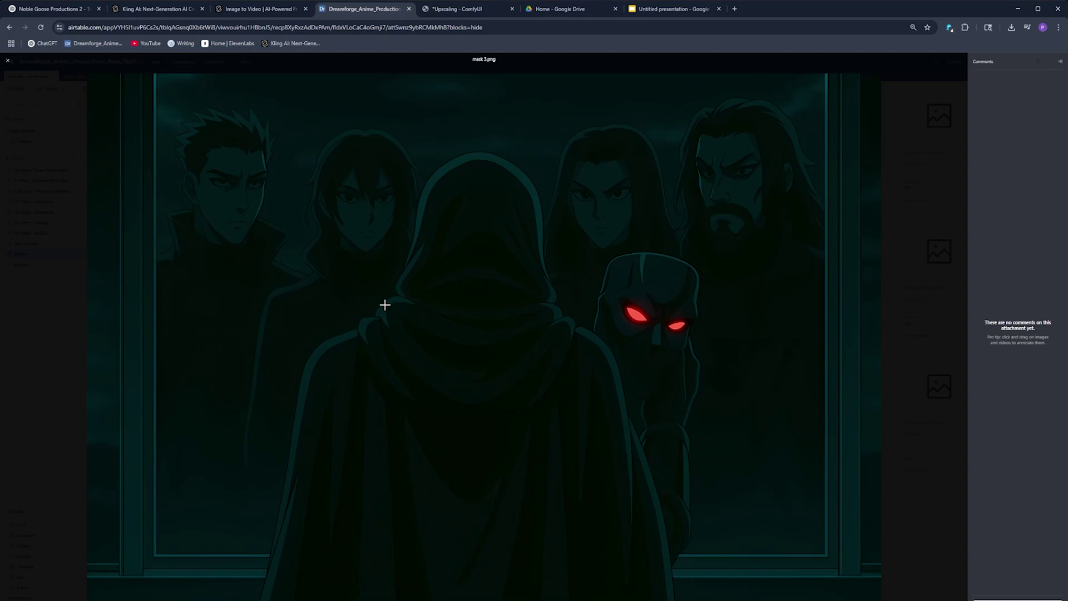
left_click(650, 12)
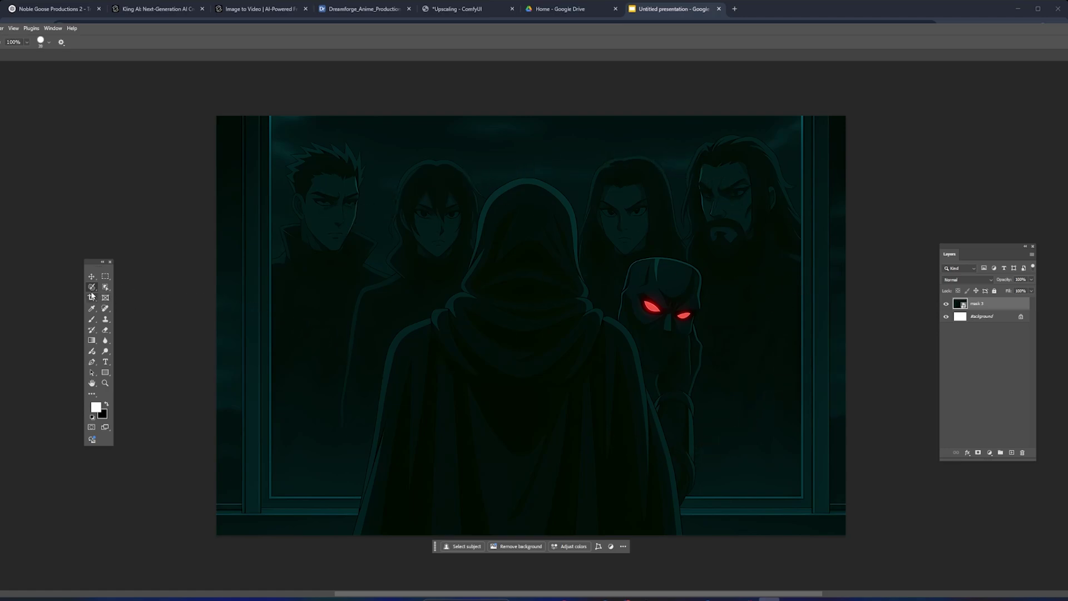
- In Photoshop, enlarge the selection brush and paint a selection over the reflected figures in the window of the mask 3 image
left_click(48, 43)
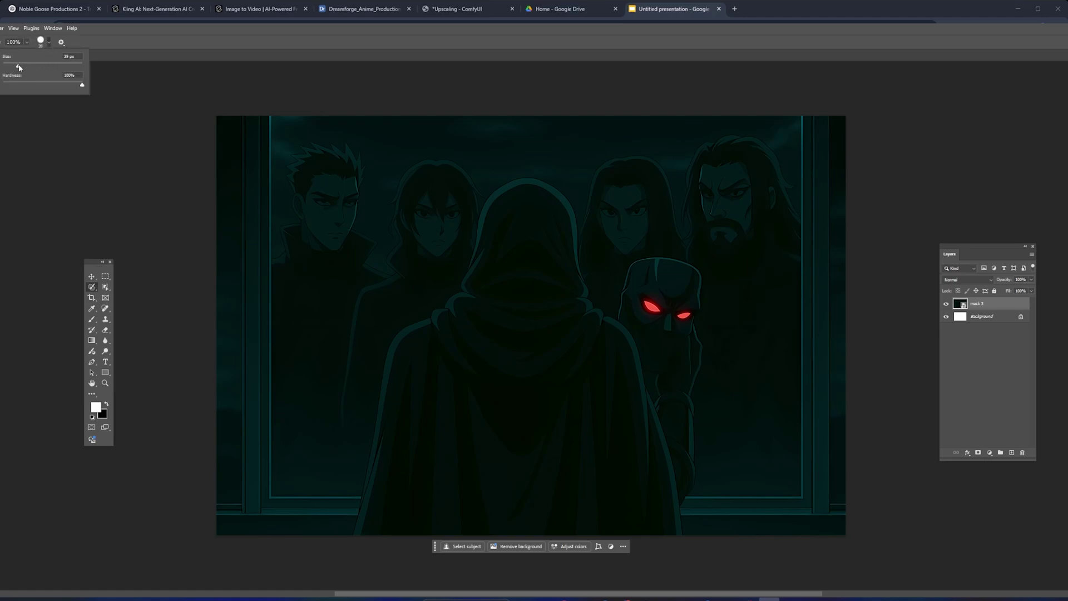
left_click_drag(19, 67, 38, 66)
mouse_move(289, 397)
left_mouse_down()
mouse_move(288, 272)
mouse_move(309, 221)
mouse_move(306, 164)
mouse_move(347, 167)
mouse_move(332, 234)
mouse_move(325, 183)
mouse_move(356, 265)
mouse_move(378, 283)
mouse_move(349, 279)
mouse_move(309, 238)
mouse_move(318, 361)
mouse_move(303, 411)
mouse_move(301, 396)
mouse_move(356, 412)
mouse_move(386, 298)
mouse_move(365, 301)
mouse_move(328, 385)
mouse_move(408, 253)
mouse_move(409, 198)
mouse_move(432, 178)
mouse_move(462, 193)
mouse_move(446, 274)
mouse_move(383, 318)
mouse_move(429, 202)
left_mouse_up()
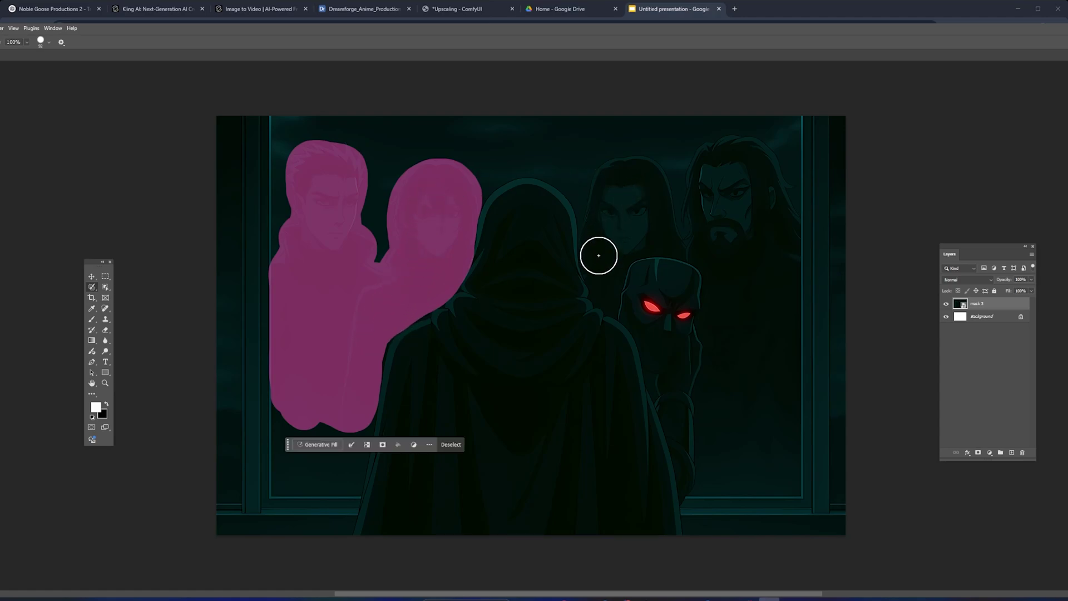
mouse_move(599, 255)
left_mouse_down()
mouse_move(607, 186)
mouse_move(633, 173)
mouse_move(651, 180)
mouse_move(653, 218)
mouse_move(670, 240)
mouse_move(620, 251)
mouse_move(639, 200)
left_mouse_up()
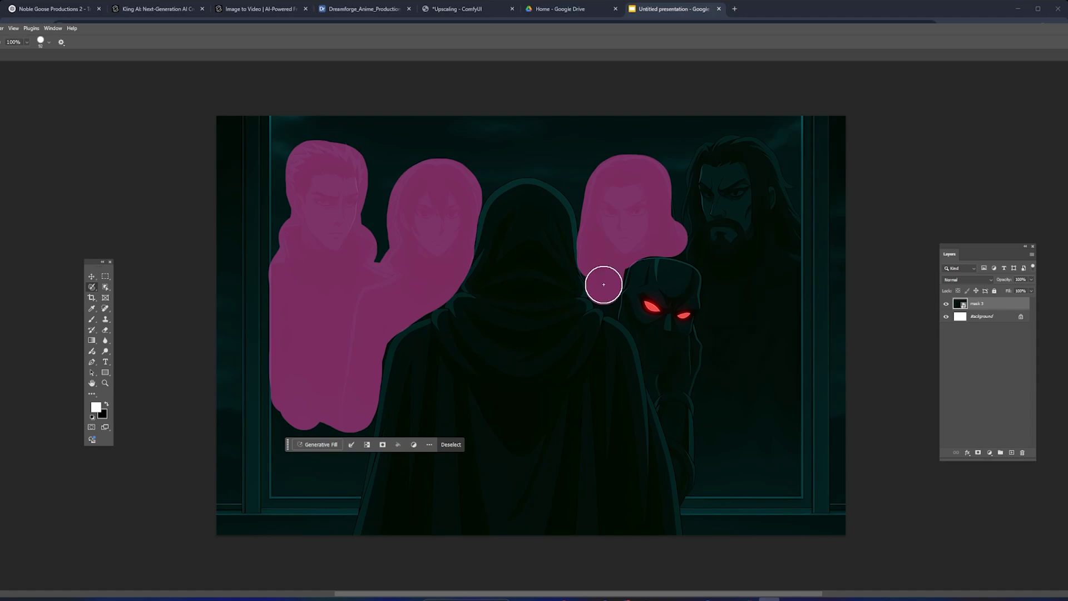
- Run Generative Fill on the selected reflected figures with the prompt "remove"
left_click(463, 445)
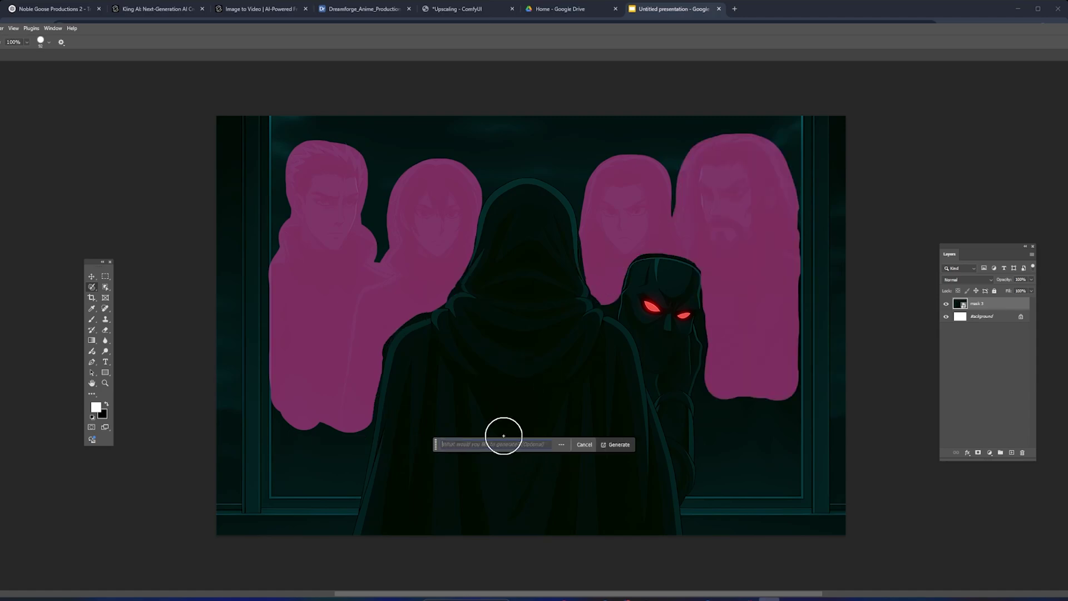
type("renove")
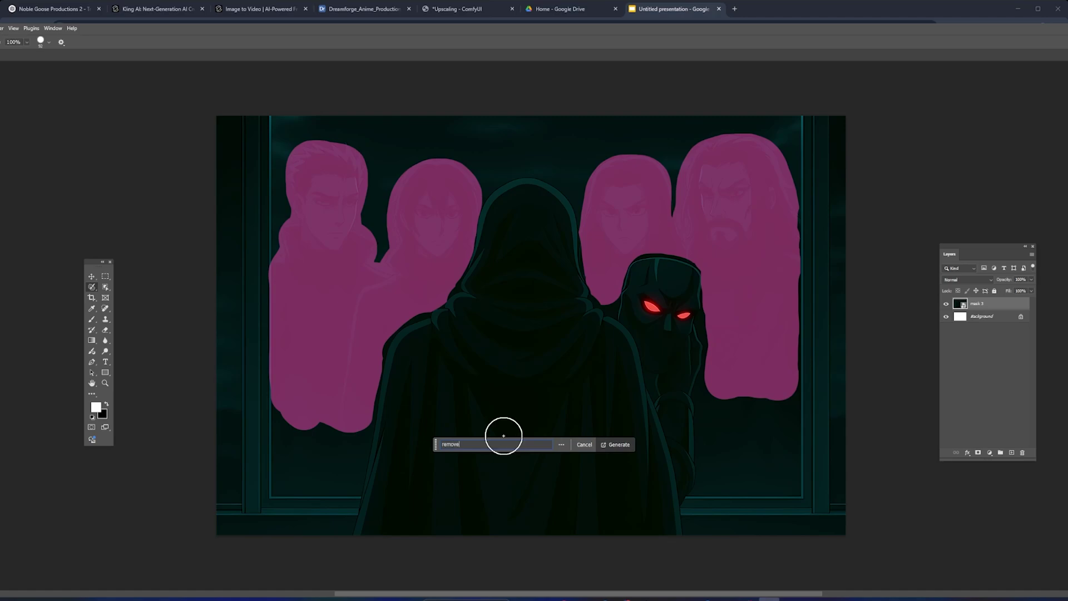
key("Return")
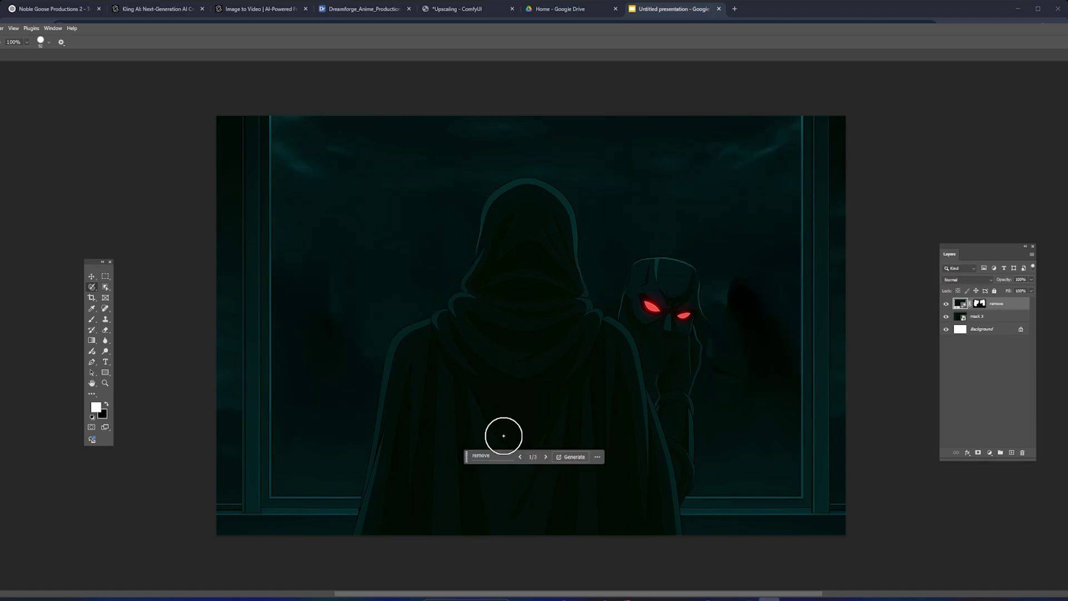
- Browse the three fill variations, go back to the second one, and generate another set for the "remove" prompt
left_click(546, 457)
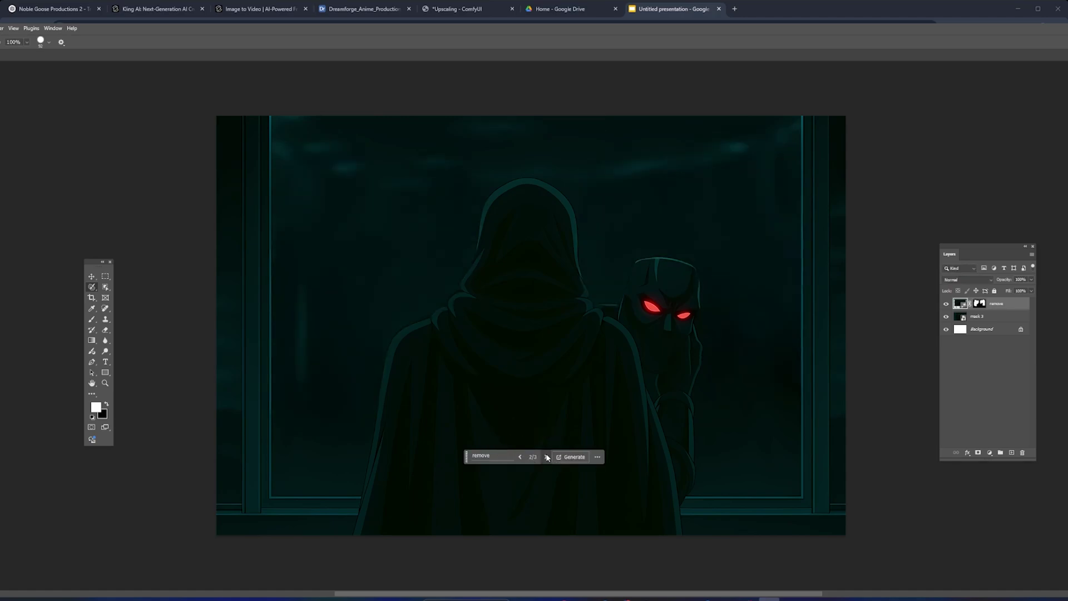
left_click(547, 457)
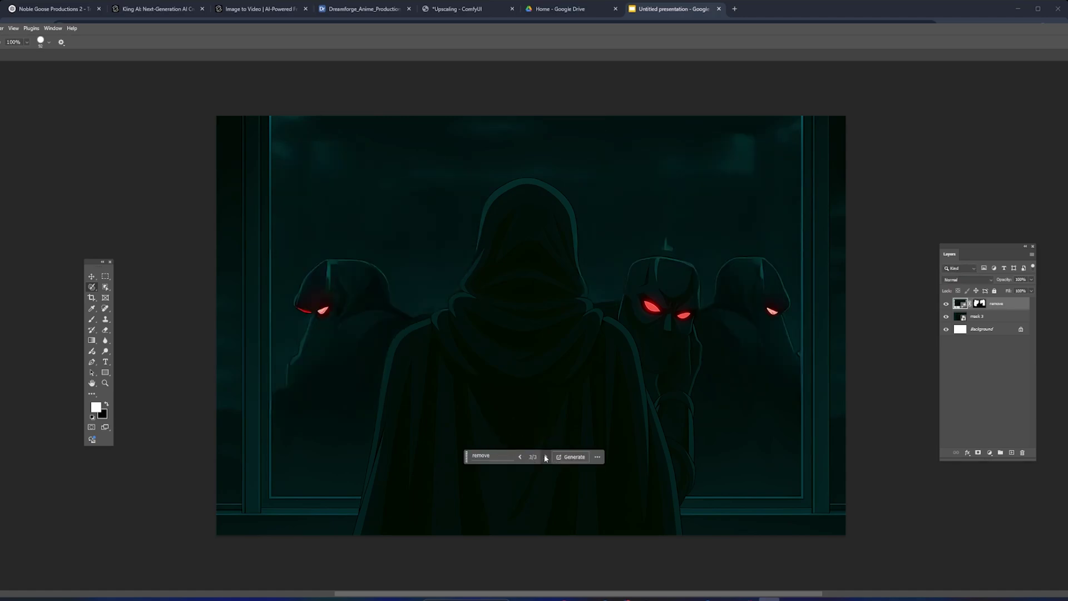
left_click(520, 457)
left_click(572, 457)
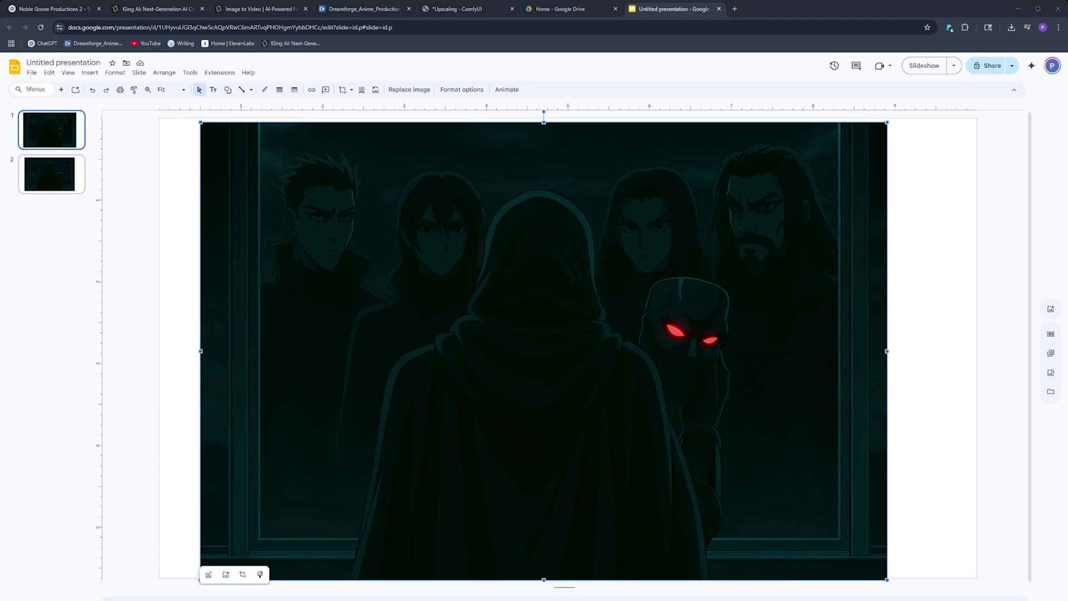
- Compare the two slides in the Google Slides presentation, one with the reflected figures and one without them
left_click(51, 174)
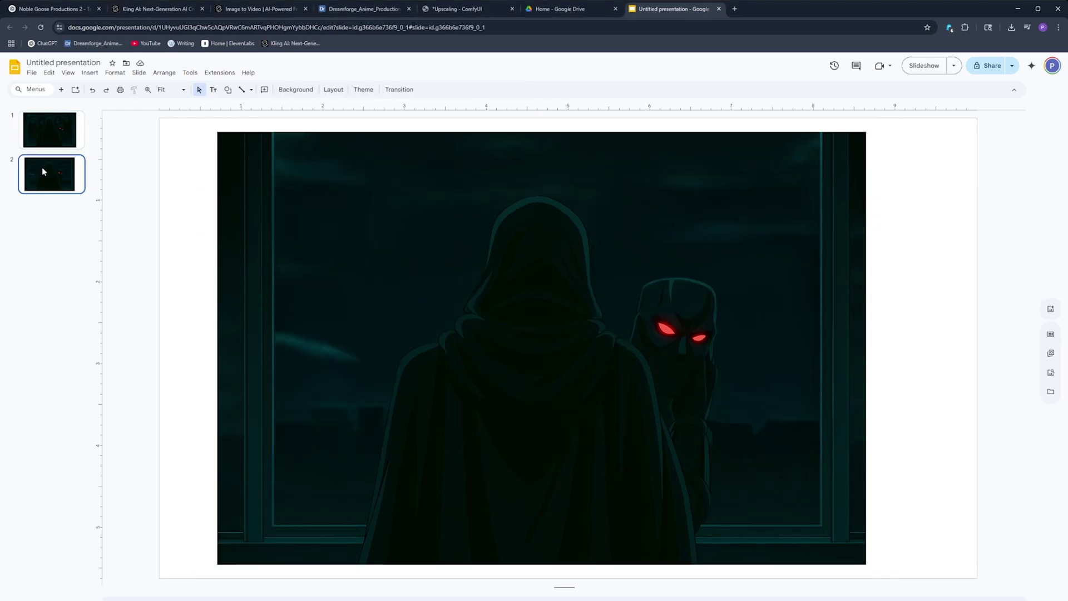
left_click(42, 131)
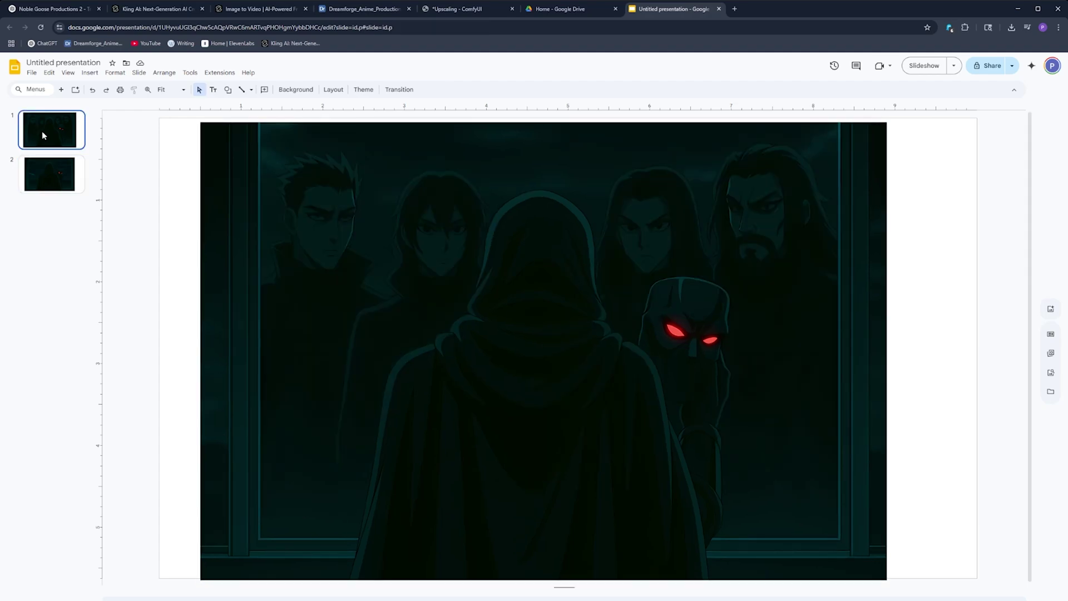
left_click(39, 160)
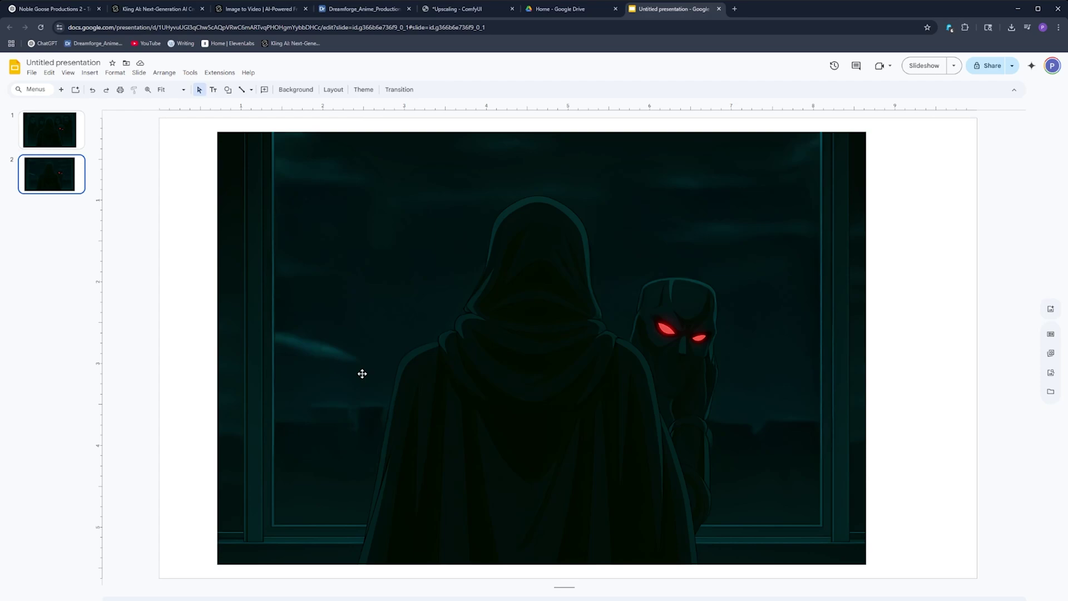
left_click(69, 146)
left_click(63, 162)
- Switch to Kling AI's asset library and view the Kling 1.6 video of the man removing his mask
left_click(258, 9)
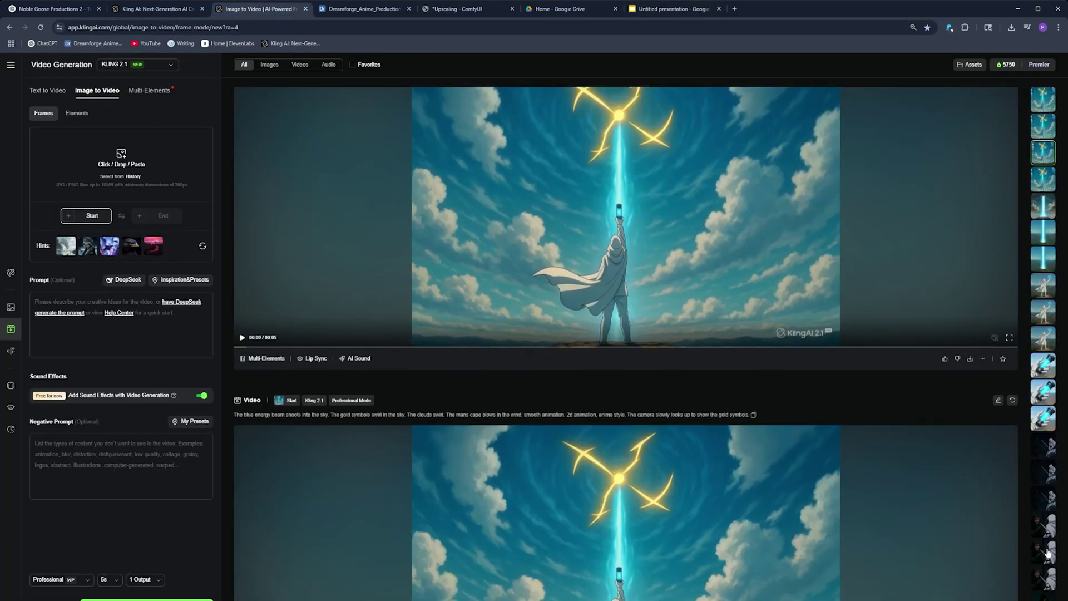
left_click(971, 64)
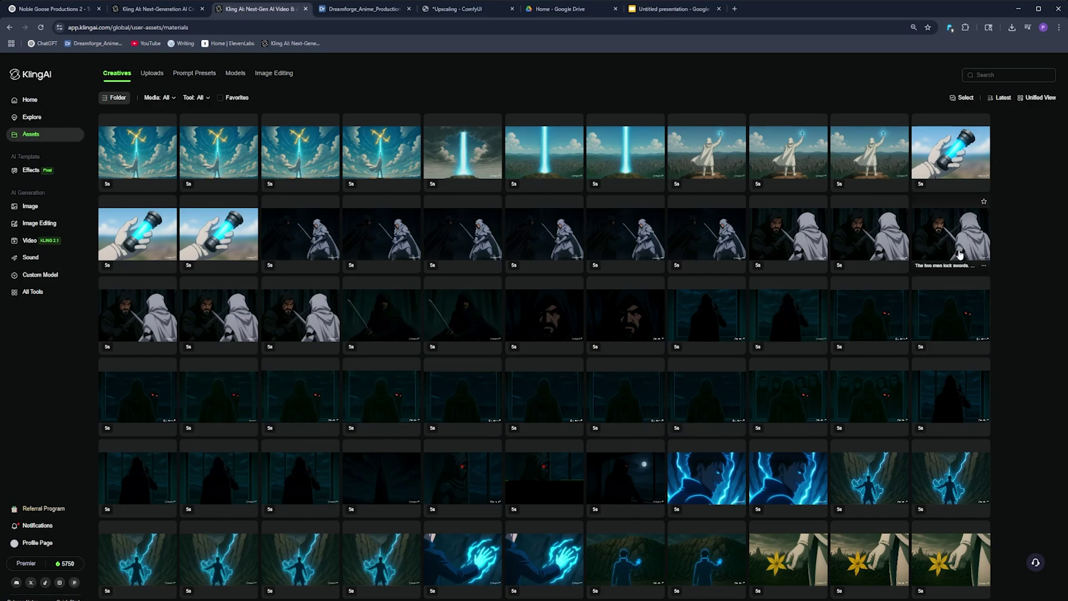
left_click(671, 9)
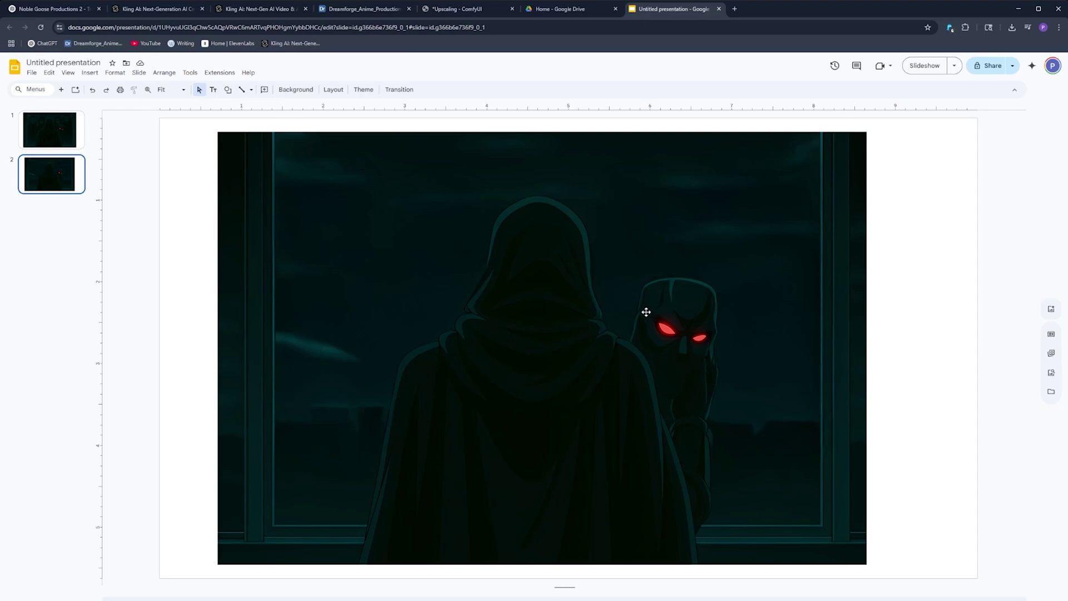
left_click(553, 10)
left_click(157, 8)
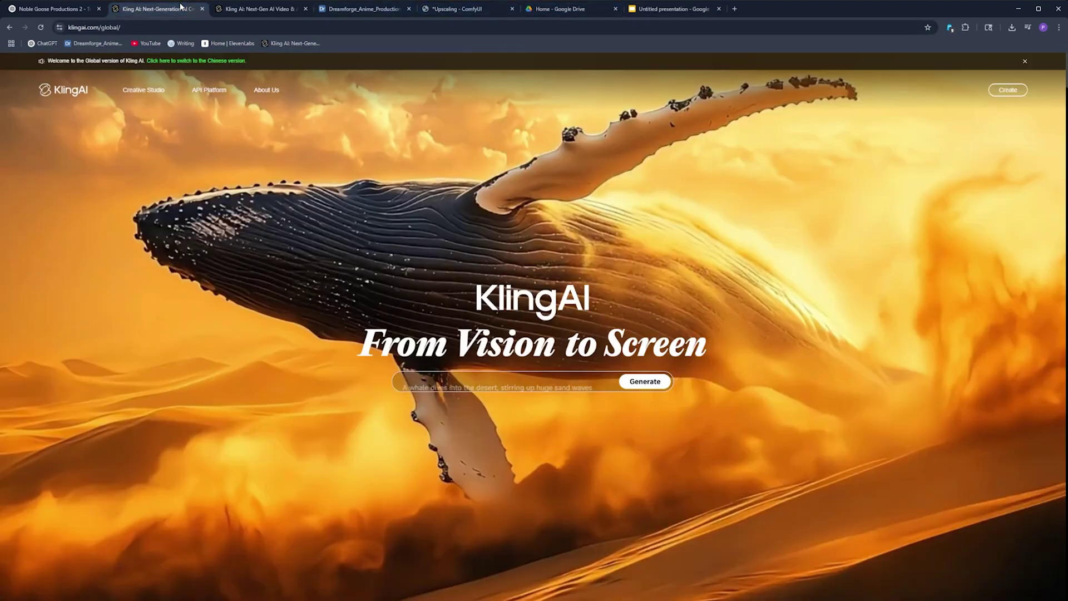
left_click(257, 9)
left_click(462, 400)
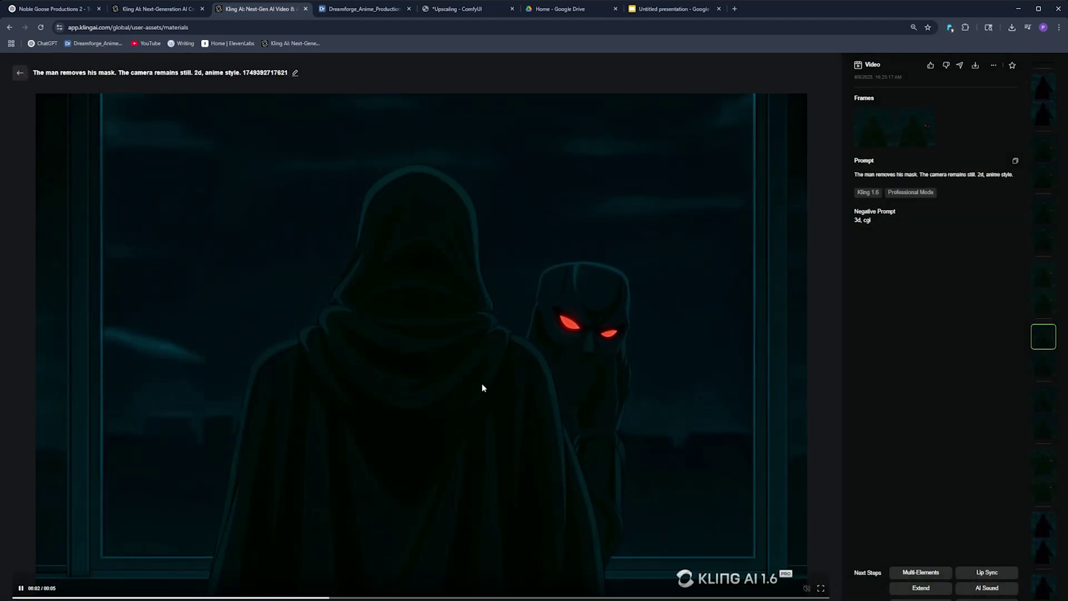
left_click(482, 385)
- Review the two Kling 2.1 videos of the man putting the mask on his face, including the prompt
left_click(1039, 299)
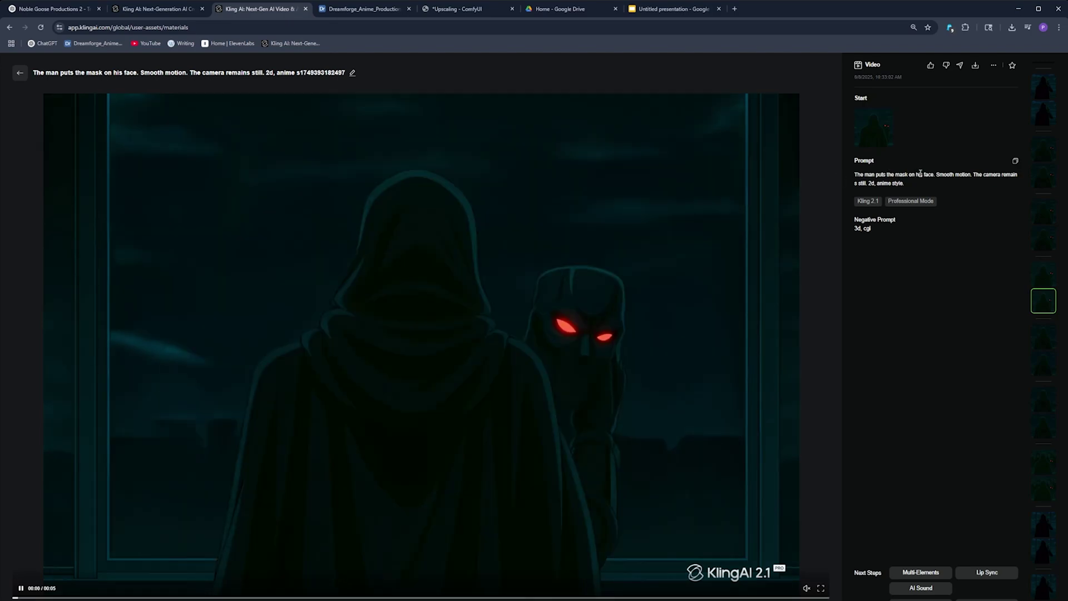
left_click_drag(928, 183, 868, 175)
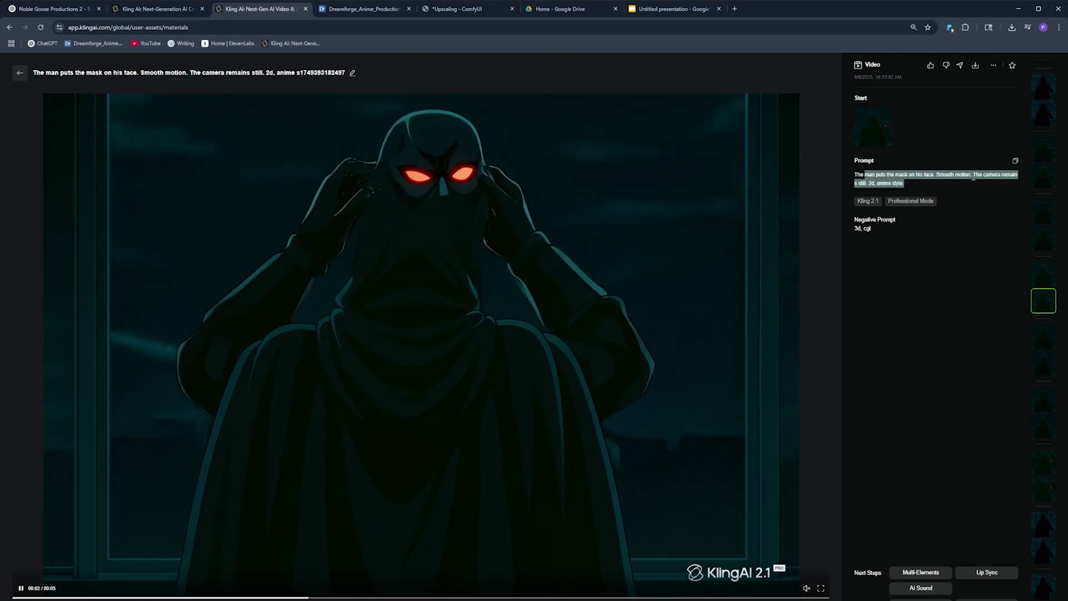
left_click(914, 185)
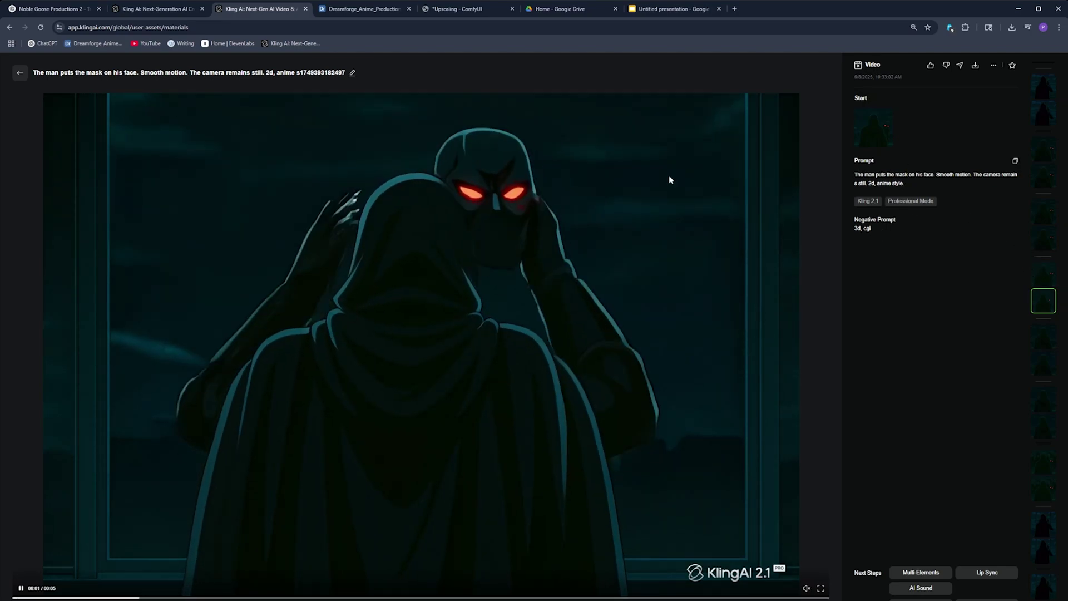
left_click(1043, 278)
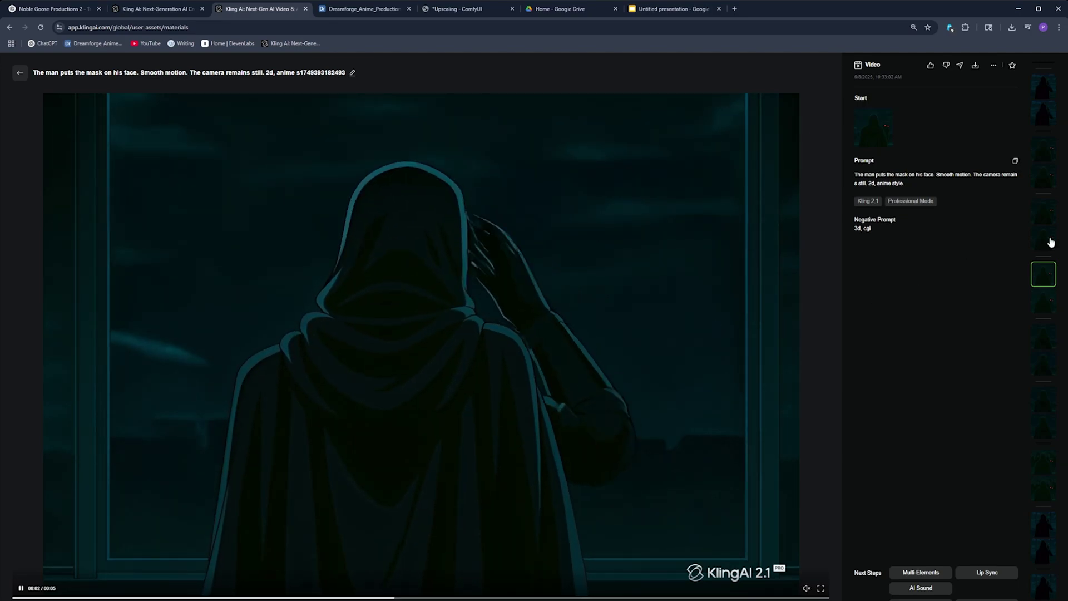
scroll(1050, 239, "up", 1)
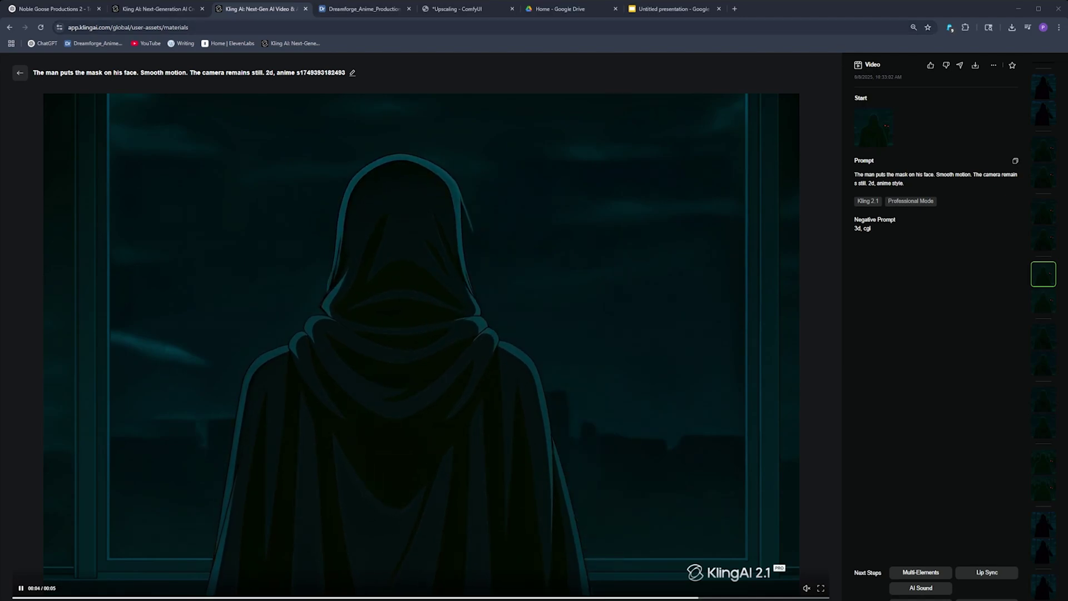
- Switch to the Google Slides presentation and compare the frame with the four reflected figures against the empty window frame
left_click(673, 9)
key("Up")
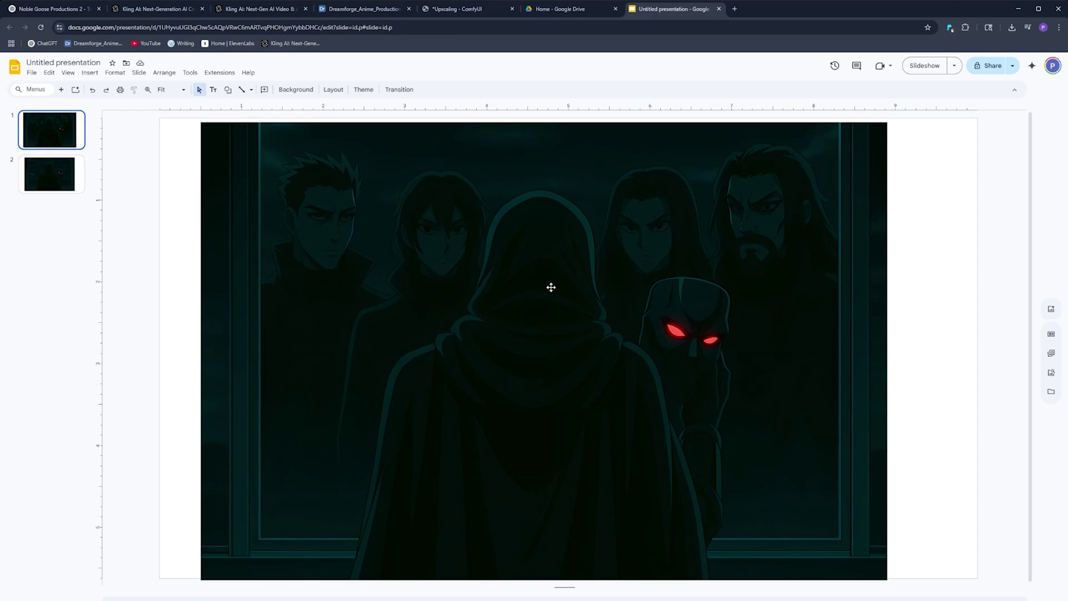
left_click(41, 187)
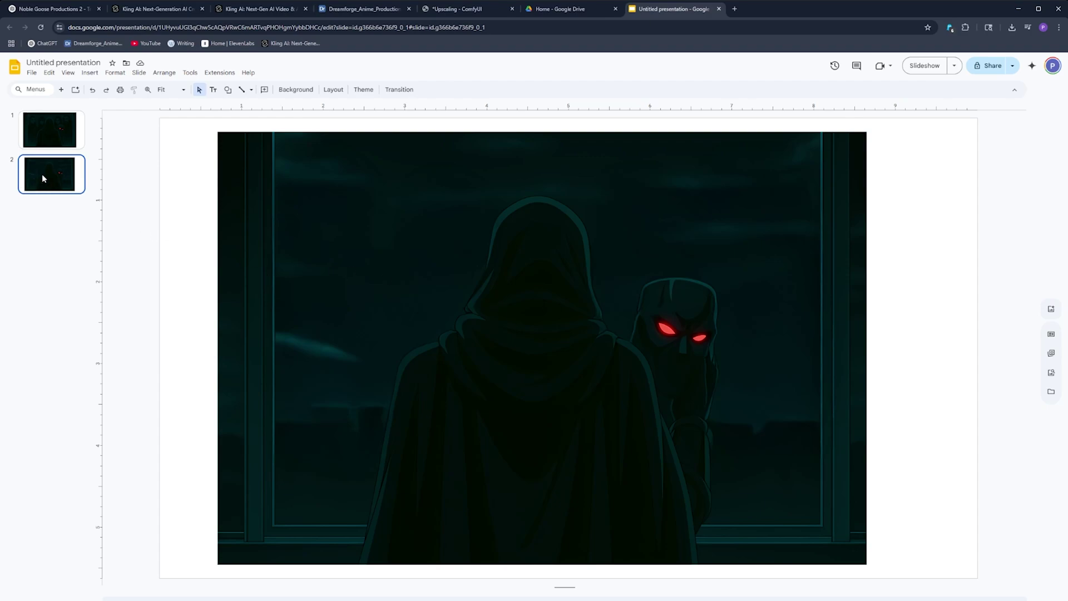
left_click(50, 129)
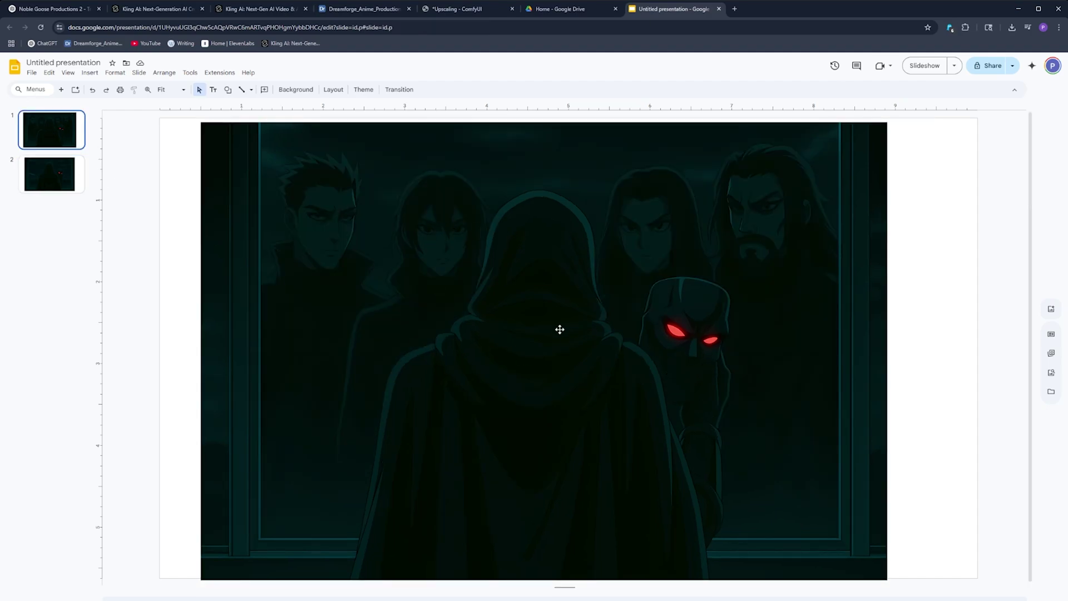
left_click(78, 186)
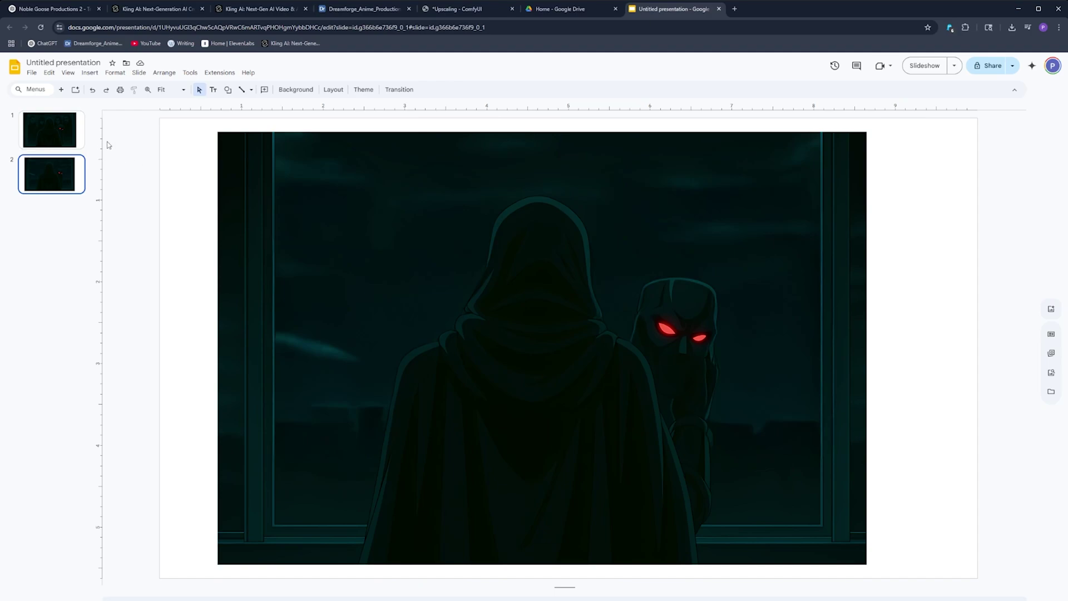
left_click(62, 130)
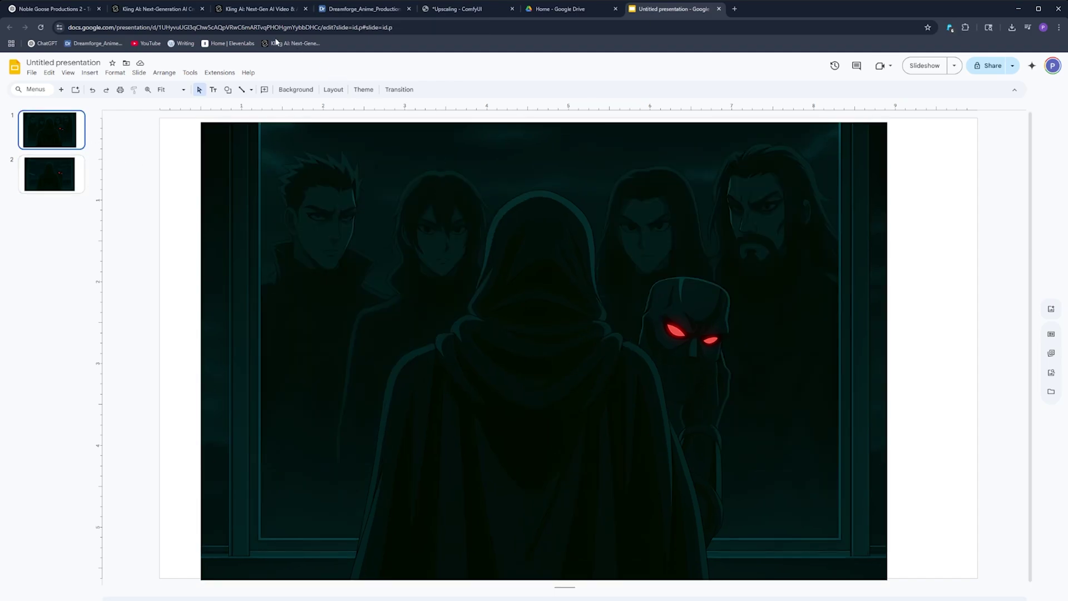
- Return to Kling AI's assets and play the video in which the people's reflections slowly appear in the window
left_click(255, 10)
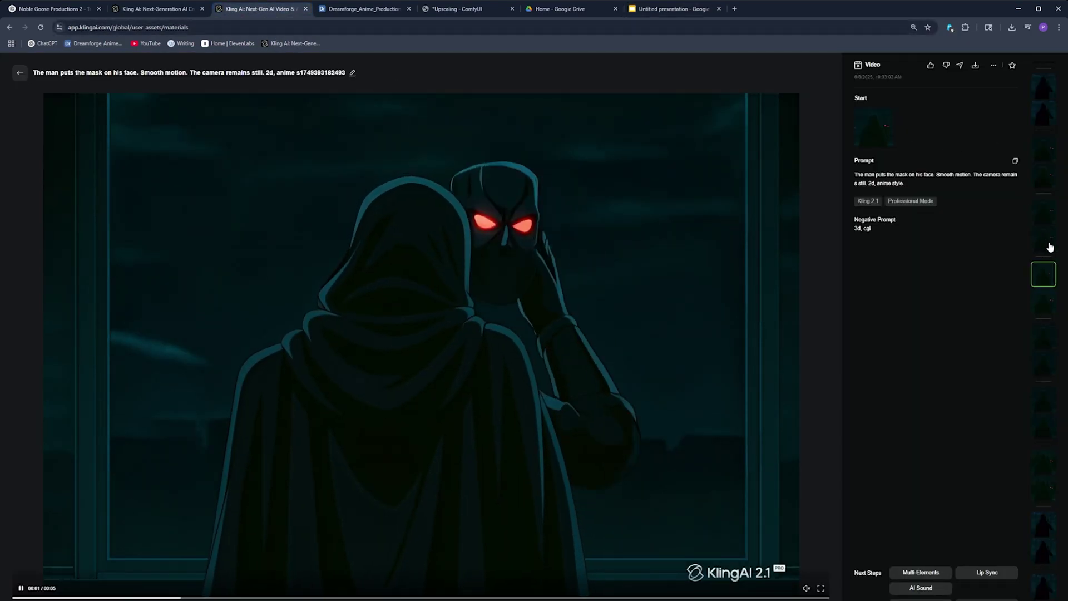
key("Escape")
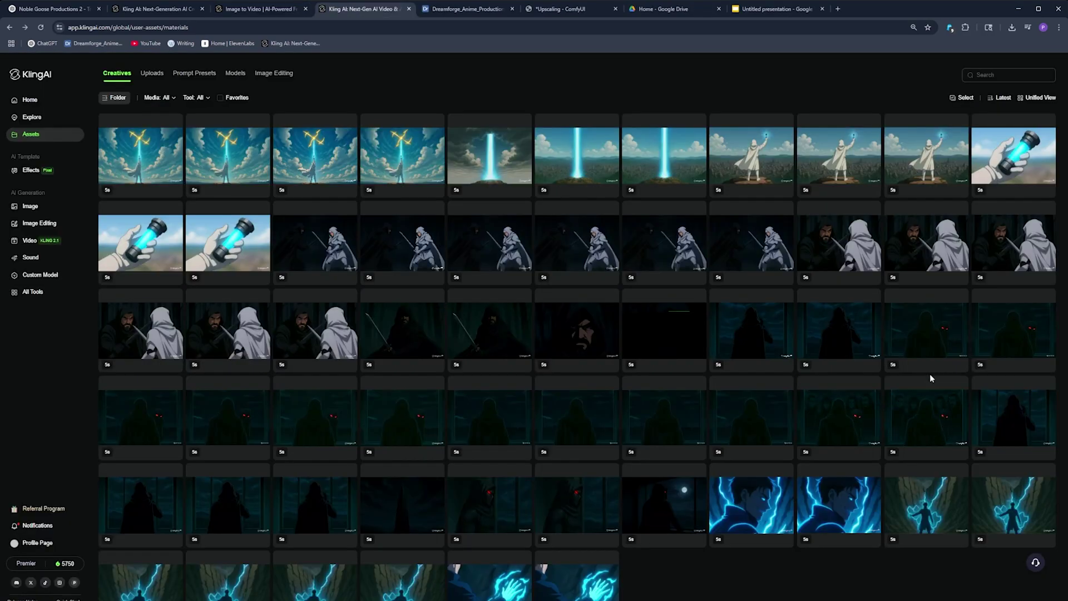
left_click(931, 327)
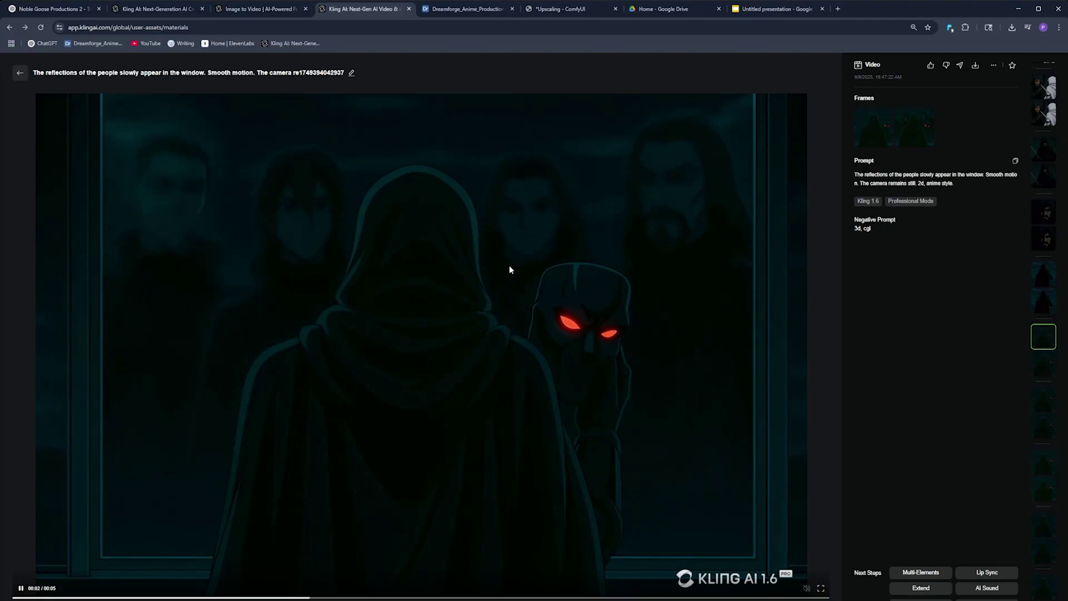
- Switch back to the presentation slide showing the four reflected figures
left_click(761, 10)
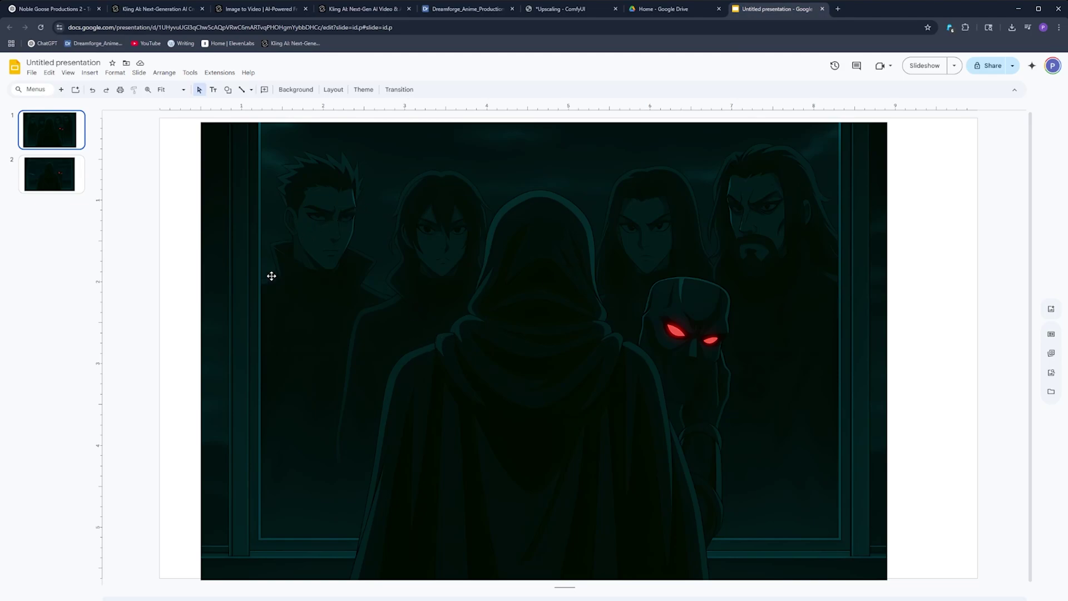